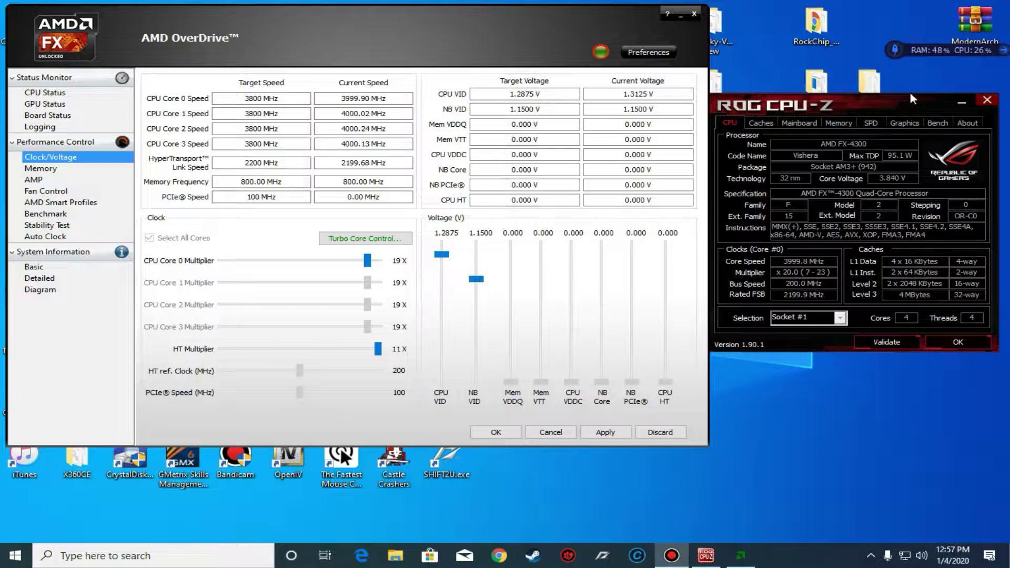
# Step: Show CPU-Z's Mainboard tab (LENOVO Dory CRB, AMD 880G, SB850) and nudge OverDrive slightly left
pyautogui.click(801, 122)
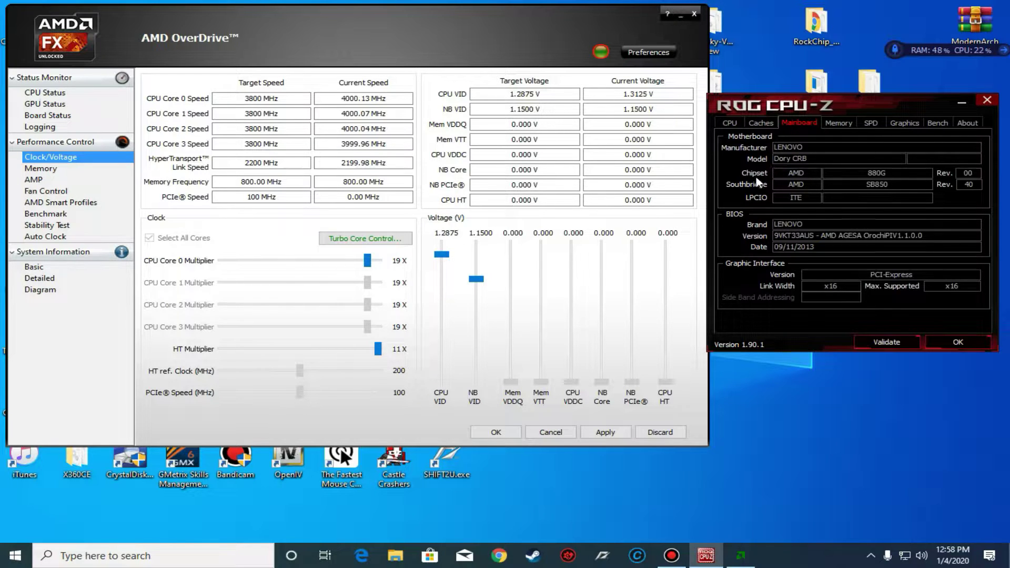
pyautogui.moveTo(400, 41)
pyautogui.mouseDown()
pyautogui.moveTo(406, 52)
pyautogui.moveTo(393, 41)
pyautogui.mouseUp()
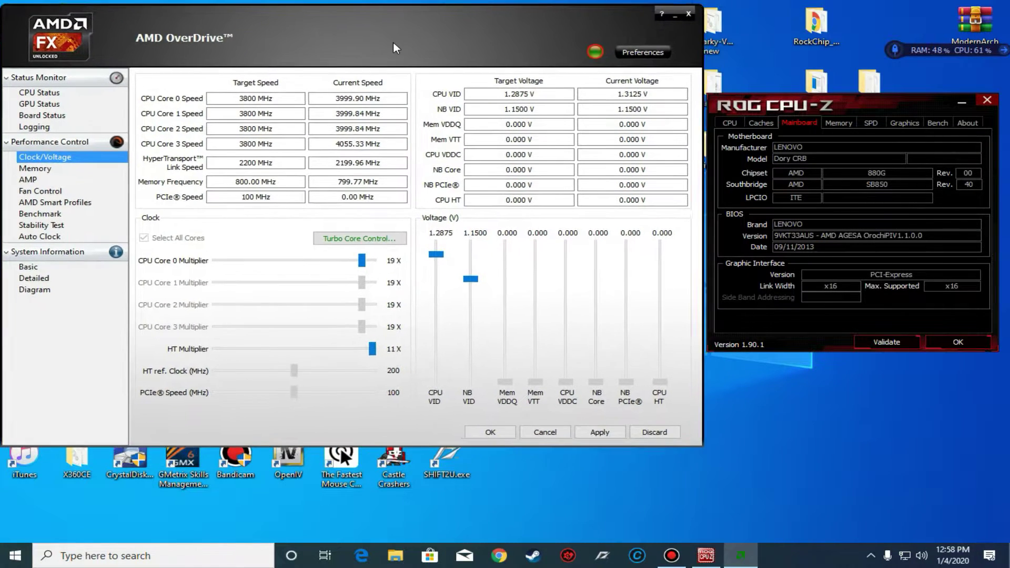
# Step: Return CPU-Z to its CPU tab showing the FX-4300 at 3999.8 MHz, x20.0
pyautogui.click(728, 123)
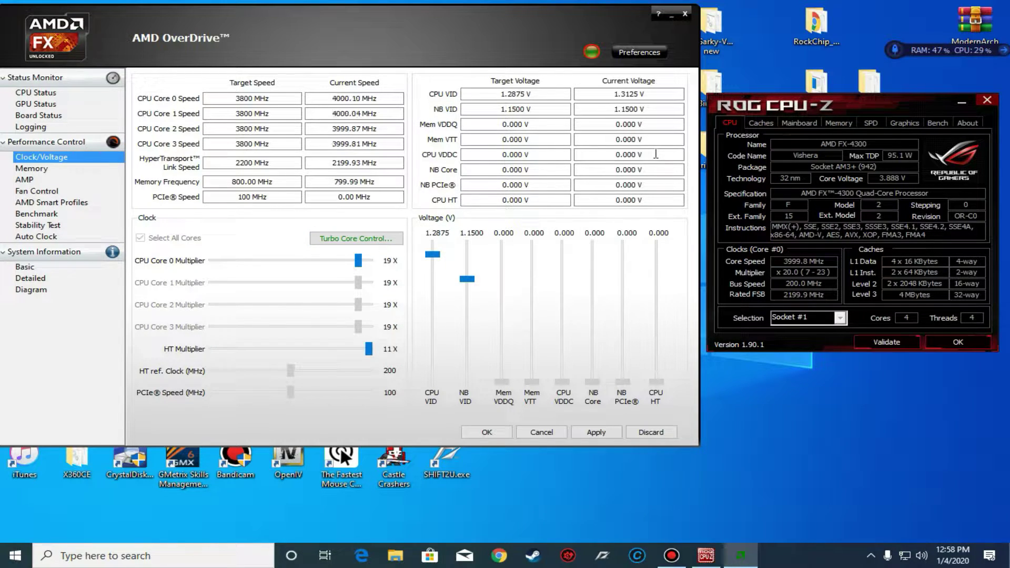
# Step: Check Turbo Core settings without changes, then run CPU-Z's stock benchmark: 218.0 single, 747.5 multi
pyautogui.click(375, 241)
pyautogui.click(616, 405)
pyautogui.click(931, 122)
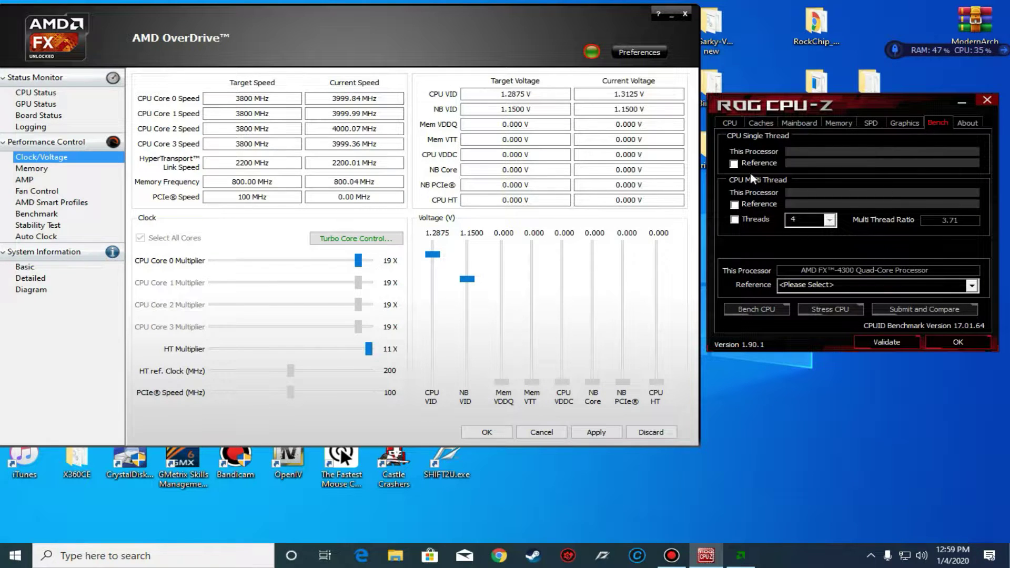
pyautogui.click(765, 310)
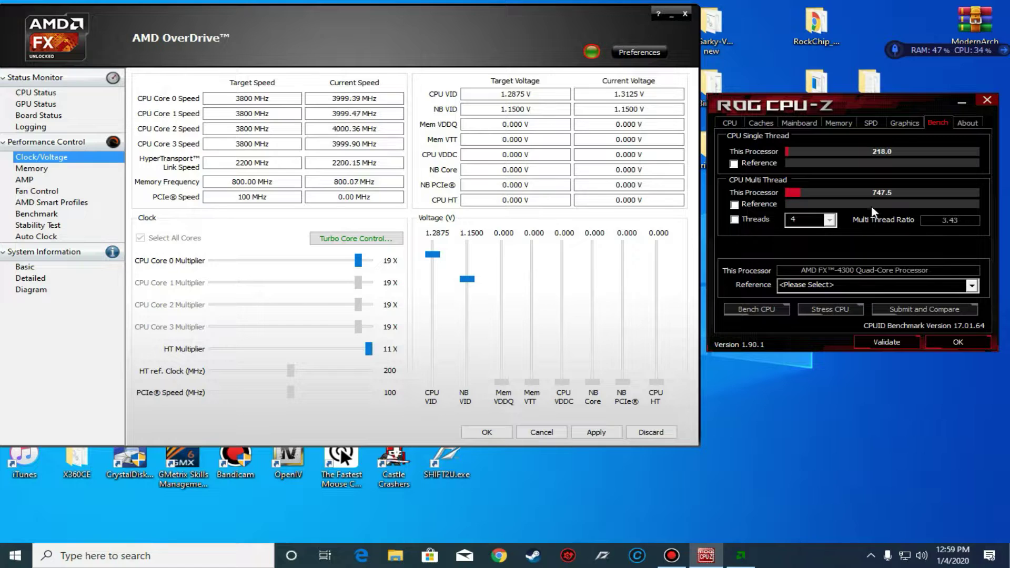
pyautogui.click(731, 123)
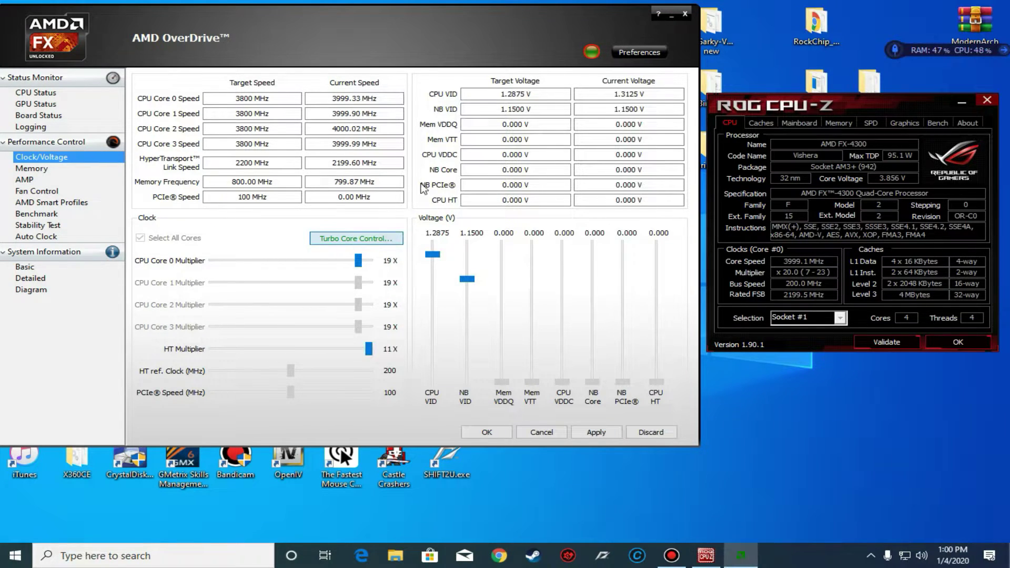
# Step: Disable Turbo Core and set the CPU core multiplier to 23X, targeting 4600 MHz
pyautogui.click(383, 236)
pyautogui.click(407, 126)
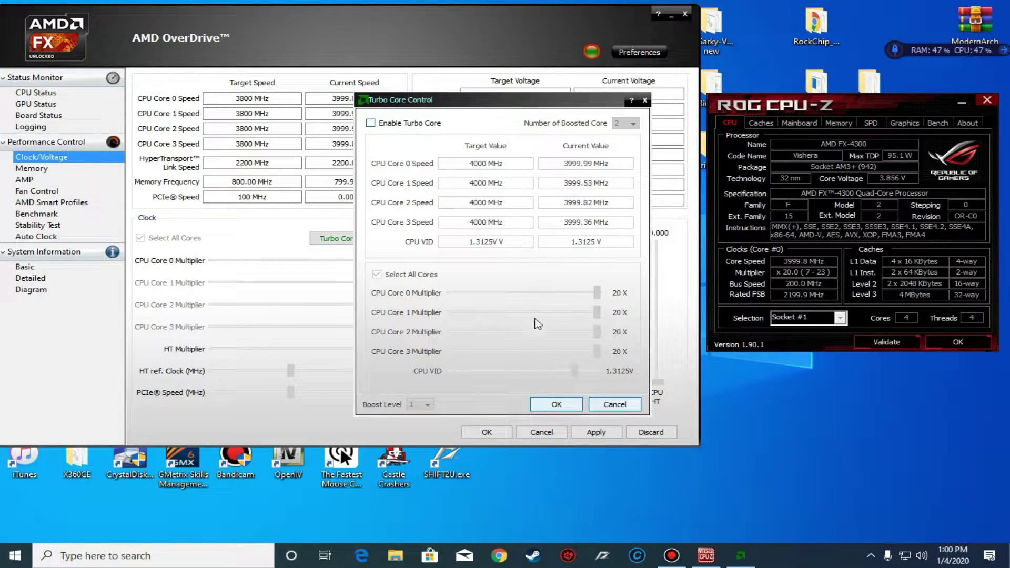
pyautogui.click(553, 401)
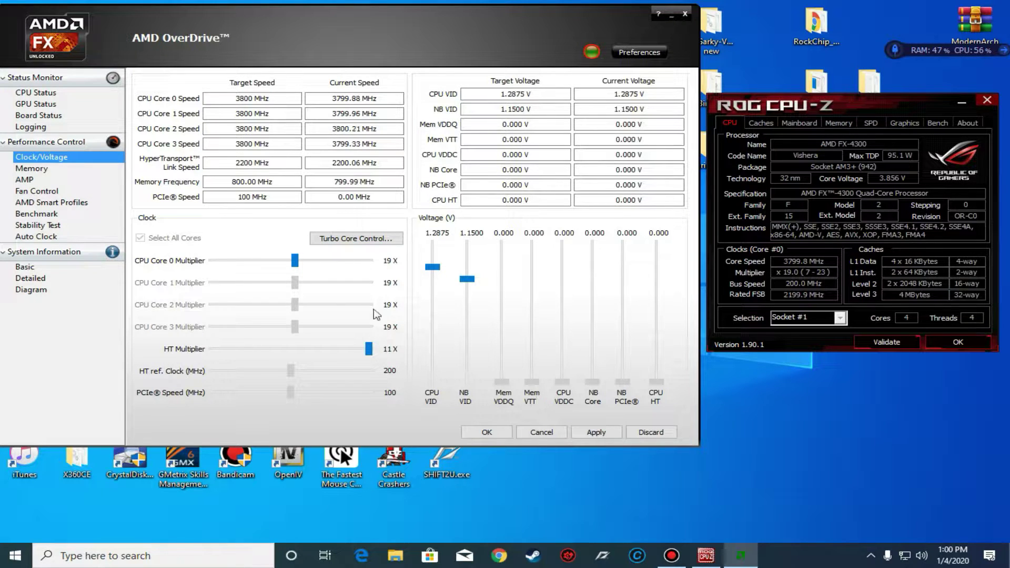
pyautogui.moveTo(295, 261); pyautogui.dragTo(322, 271)
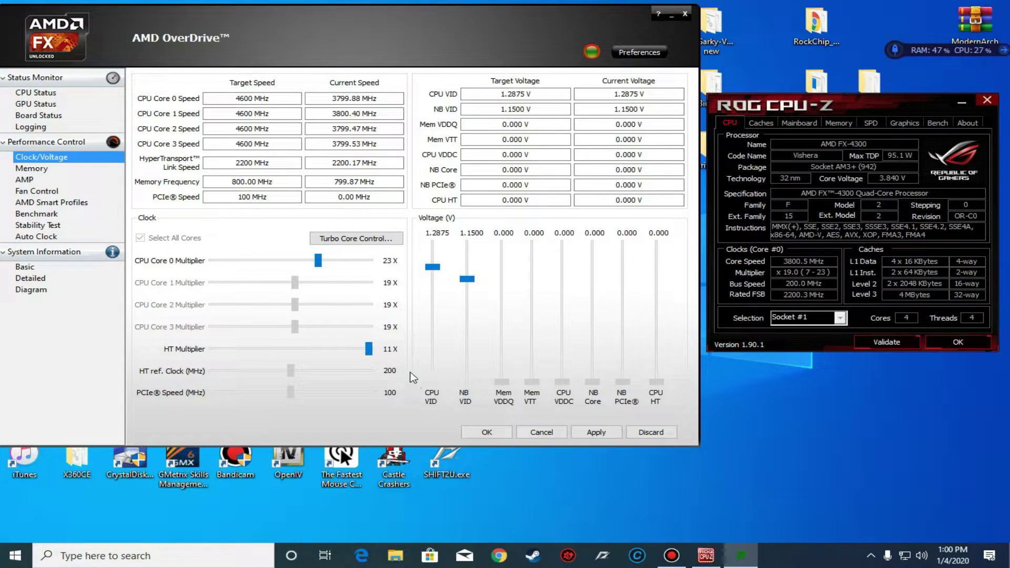
# Step: Set CPU VID to 1.3500 V and apply, accepting the warning, so cores run near 4600 MHz
pyautogui.click(428, 255)
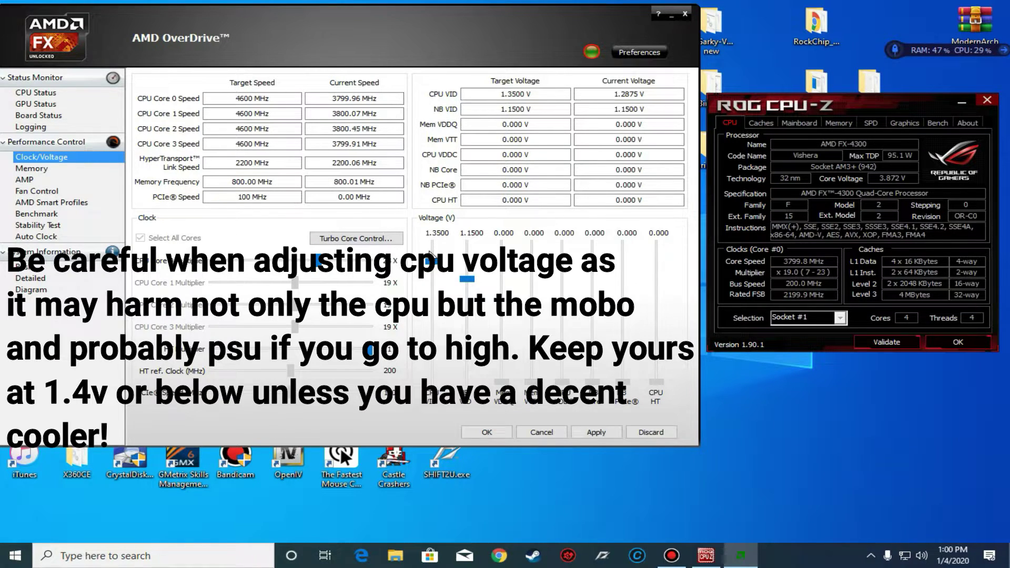
pyautogui.click(596, 432)
pyautogui.click(596, 432)
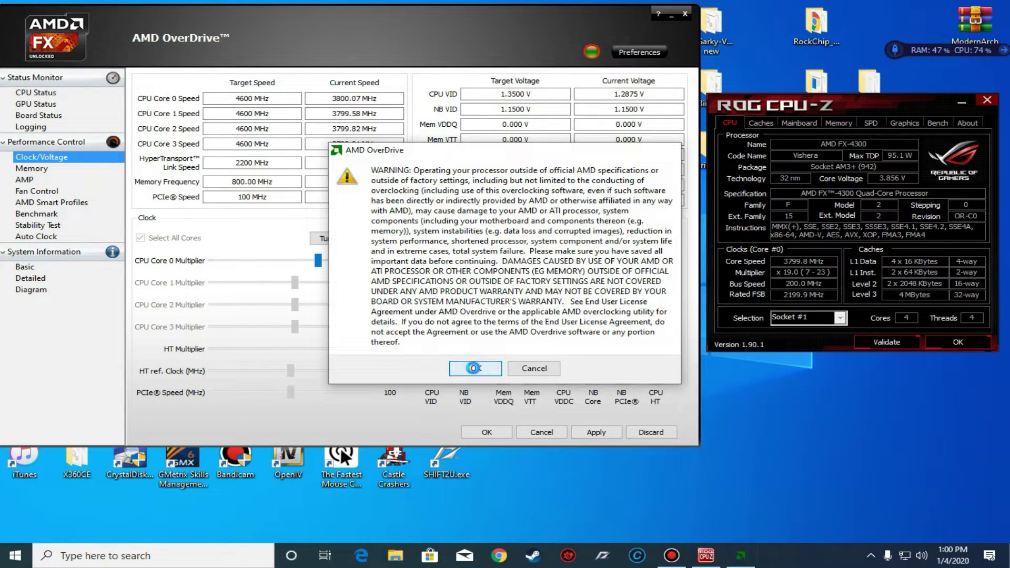
pyautogui.click(473, 368)
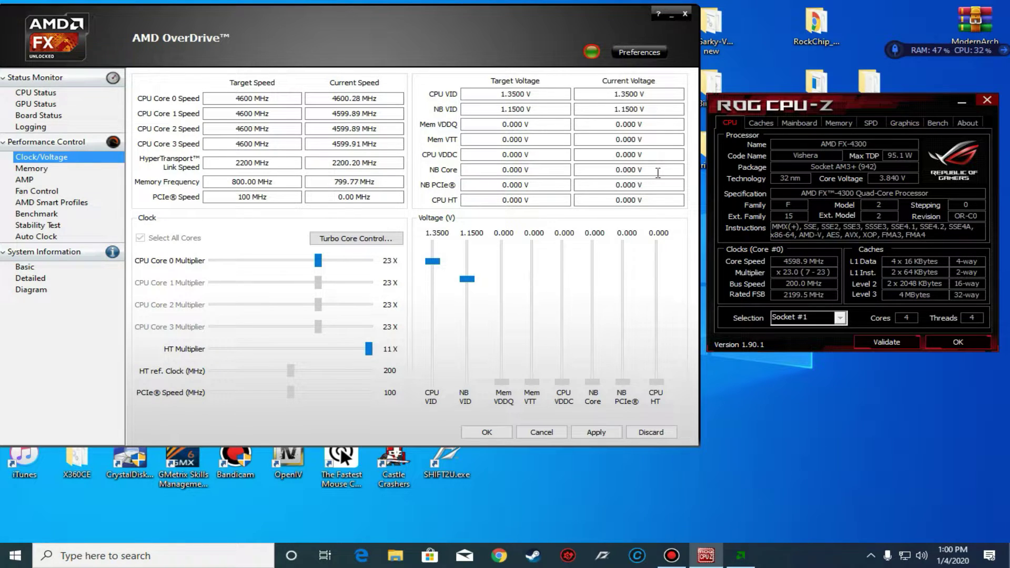
pyautogui.click(595, 108)
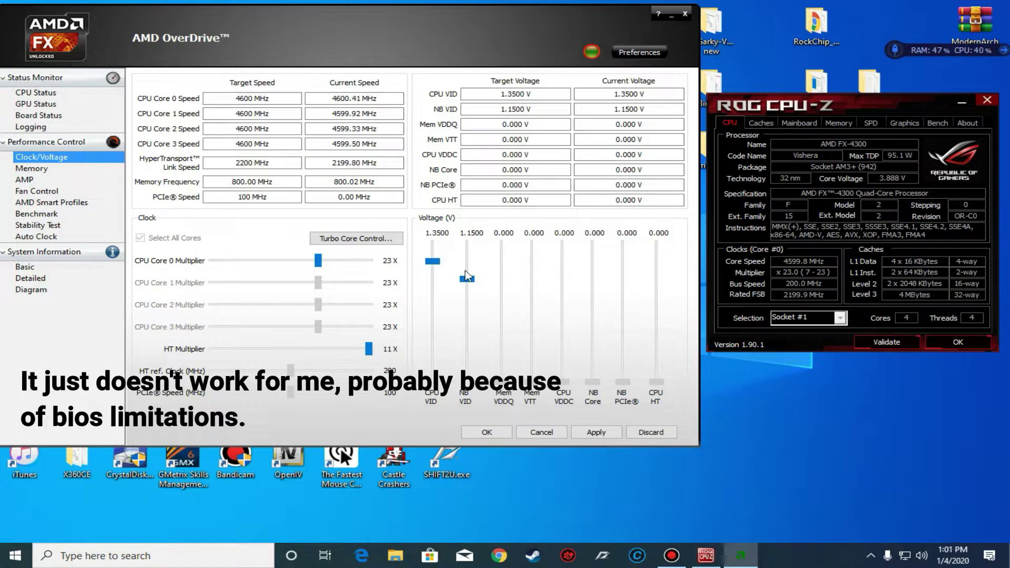
pyautogui.moveTo(467, 276); pyautogui.dragTo(467, 275)
pyautogui.click(600, 432)
pyautogui.click(468, 371)
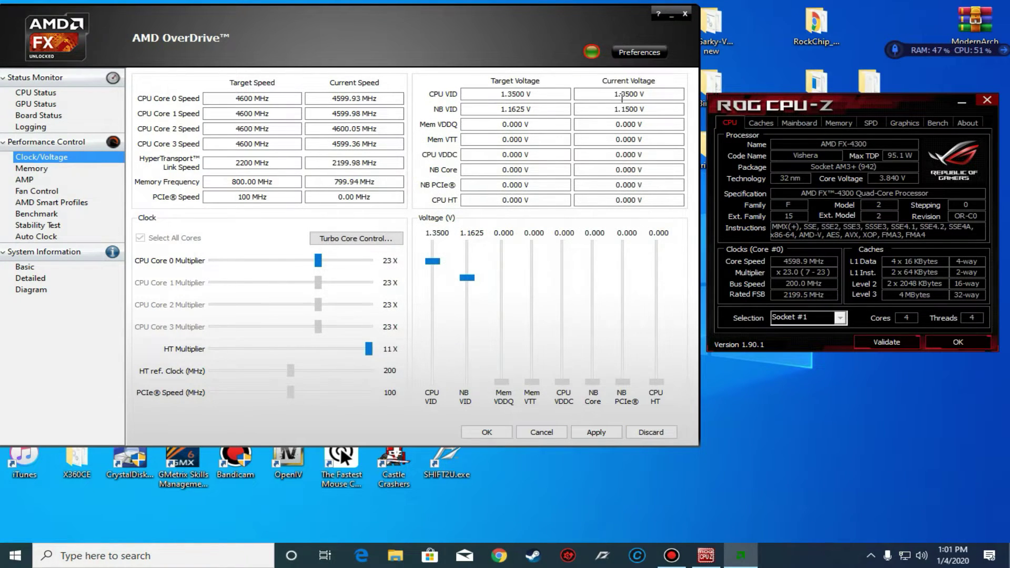
pyautogui.click(468, 283)
pyautogui.click(595, 432)
pyautogui.click(465, 368)
# Step: Run CPU-Z's benchmark on the 4.6 GHz overclock, scoring 256.5 single and 873.1 multi-thread
pyautogui.click(938, 122)
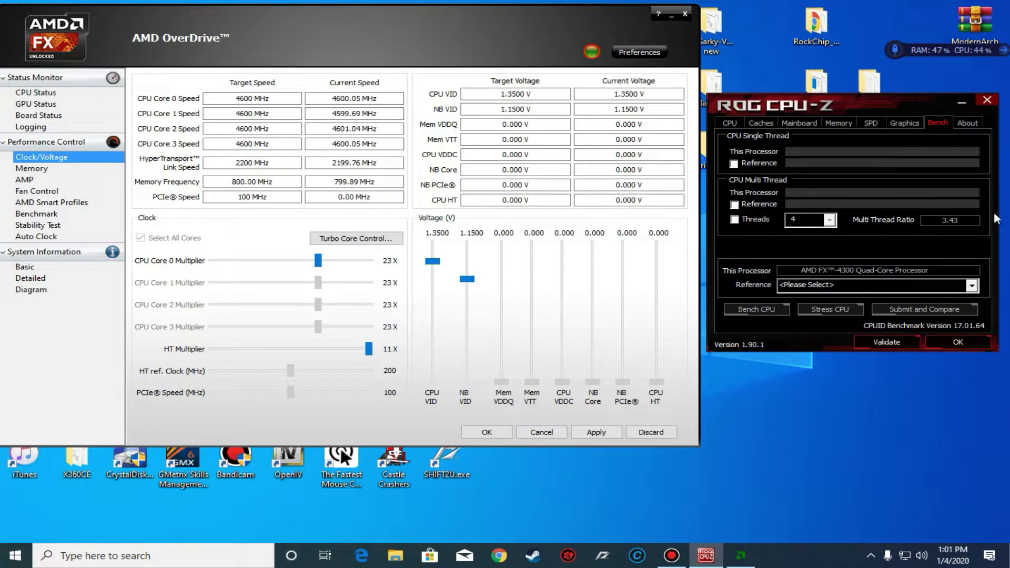
pyautogui.click(745, 313)
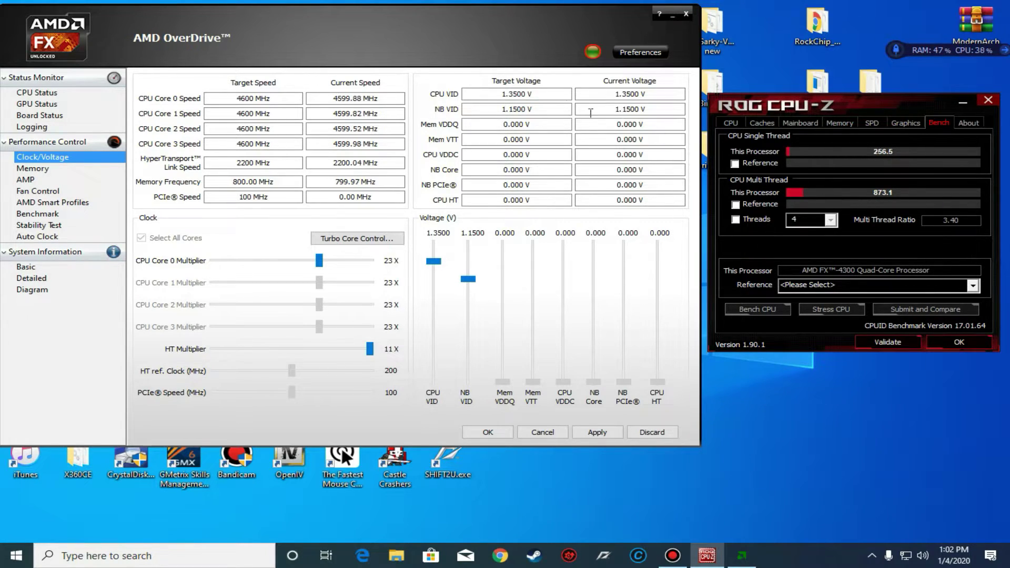
pyautogui.click(504, 67)
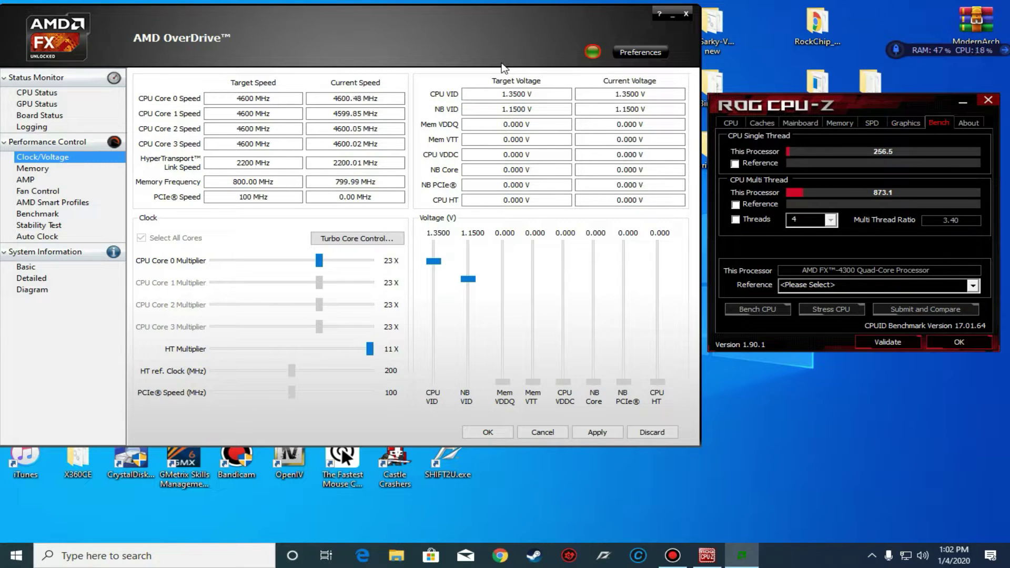
pyautogui.click(739, 123)
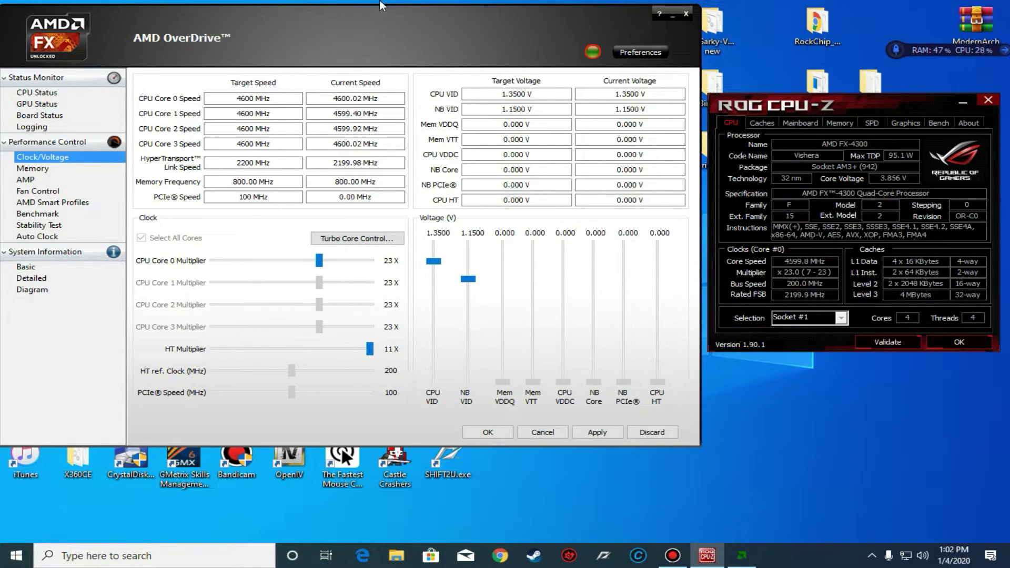
# Step: In OverDrive Settings, enable 'Apply my last settings when system boots'
pyautogui.click(639, 56)
pyautogui.click(641, 58)
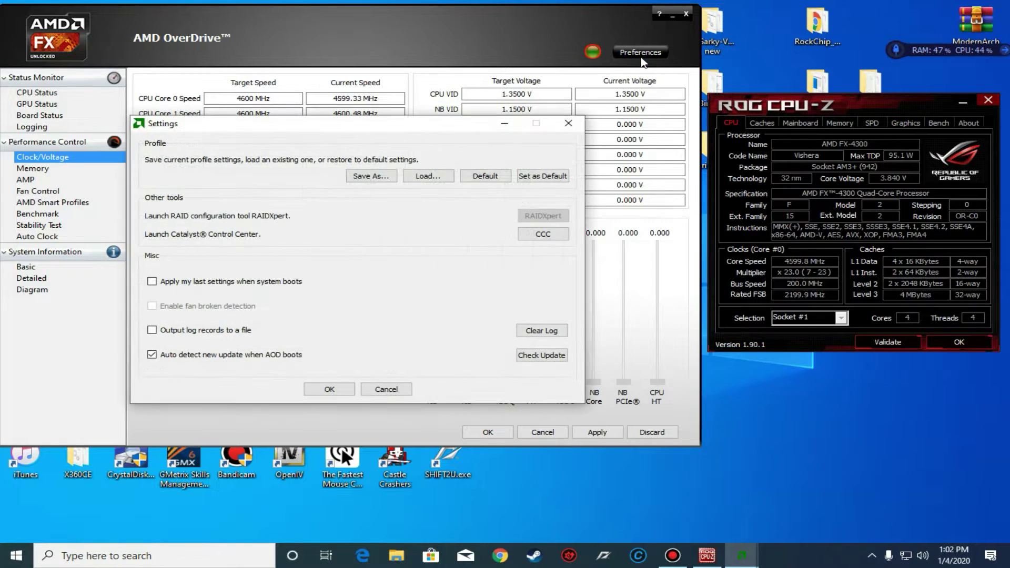
pyautogui.click(249, 286)
# Step: Save the 4600 MHz overclock as the default profile and close Settings keeping changes
pyautogui.click(547, 177)
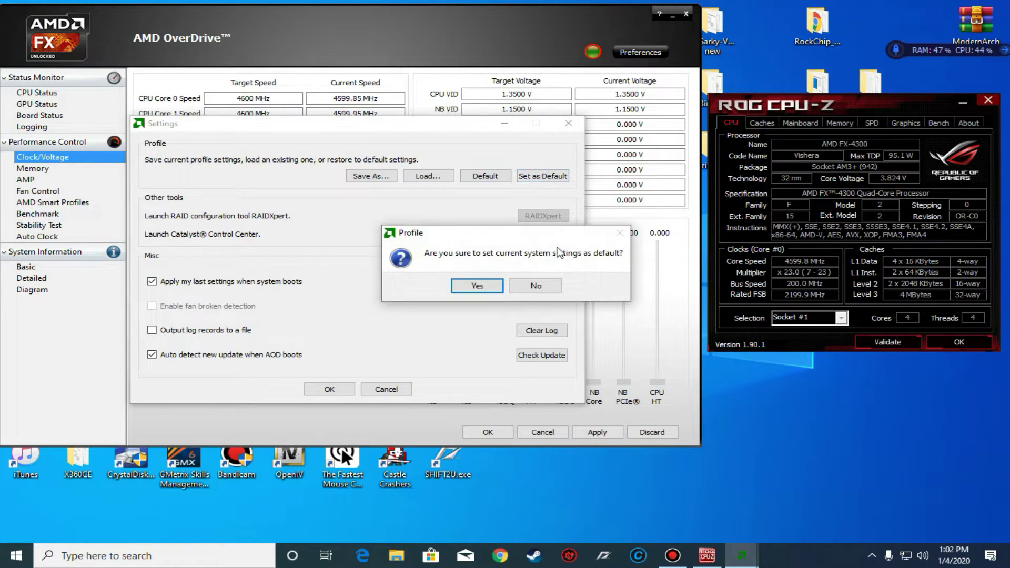
pyautogui.click(477, 286)
pyautogui.click(514, 290)
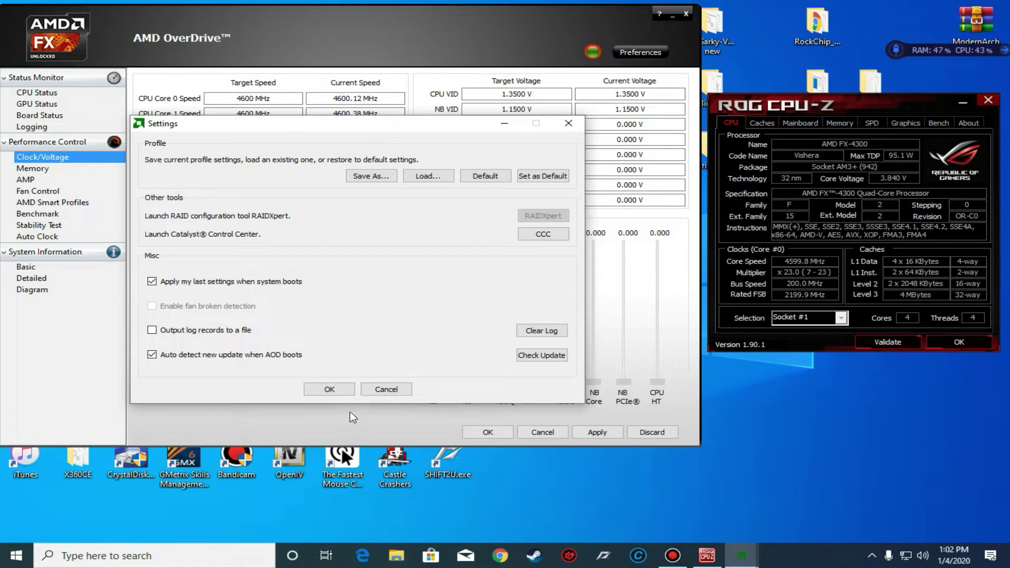
pyautogui.click(330, 390)
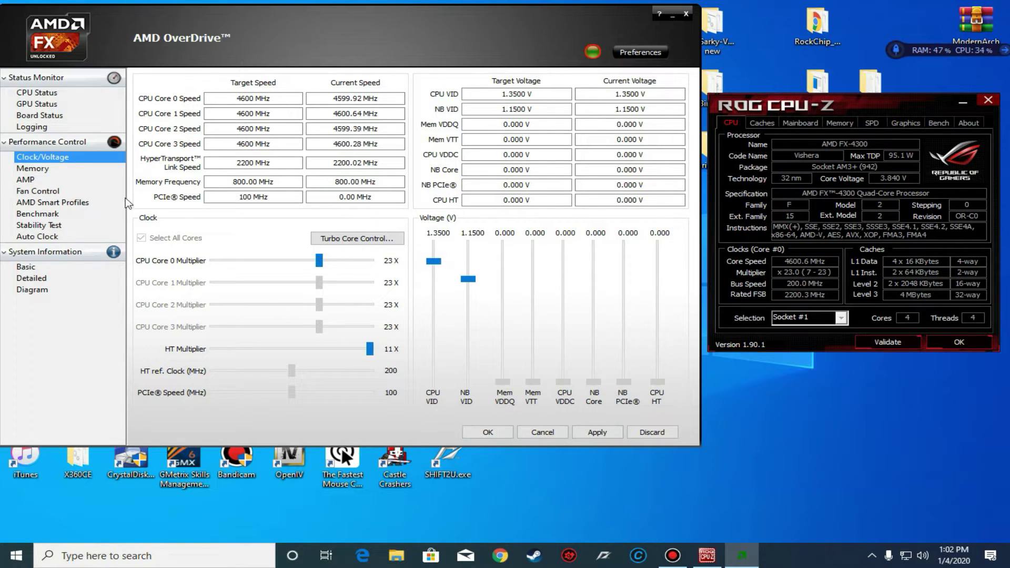
pyautogui.click(57, 168)
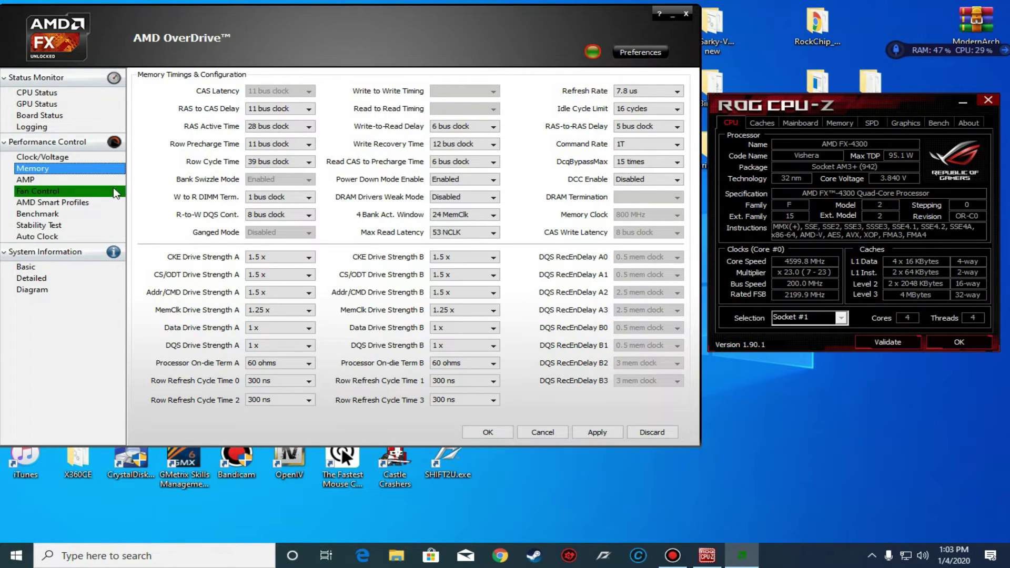
pyautogui.click(86, 158)
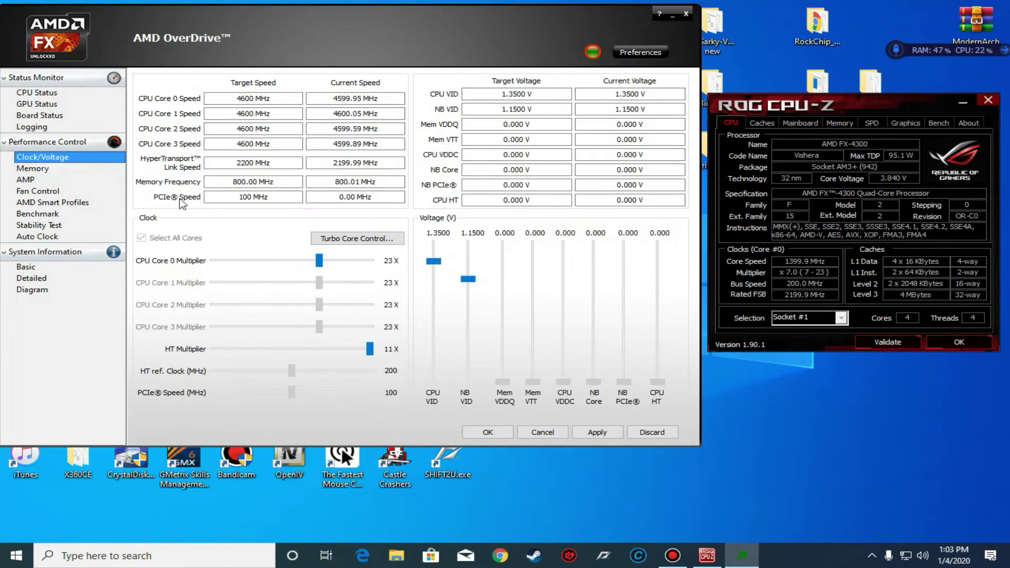